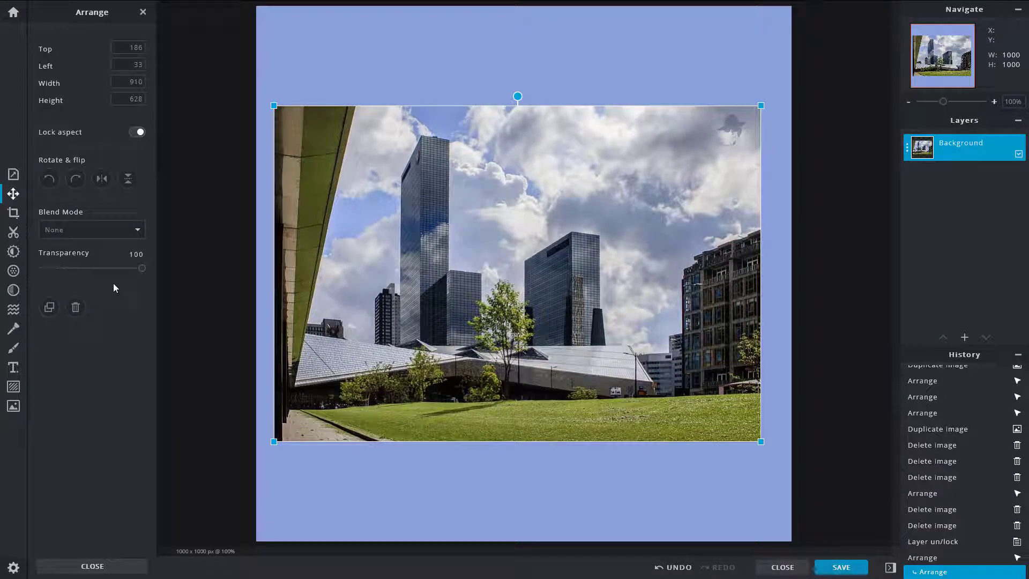
# Add the sunset photo 21.jpg from the computer as a new layer in the current document.
pyautogui.click(13, 407)
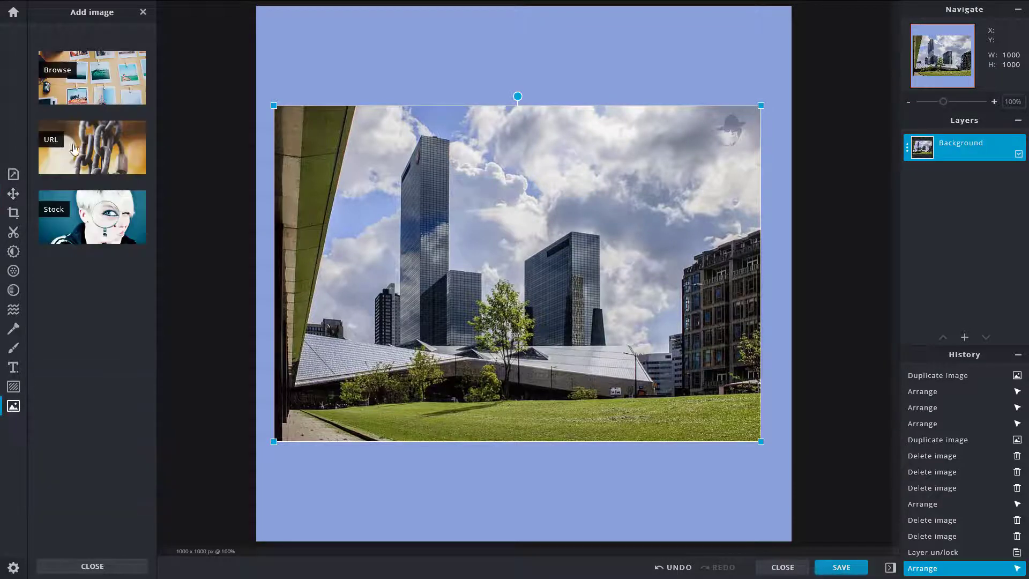
pyautogui.click(81, 86)
pyautogui.click(415, 106)
pyautogui.click(424, 271)
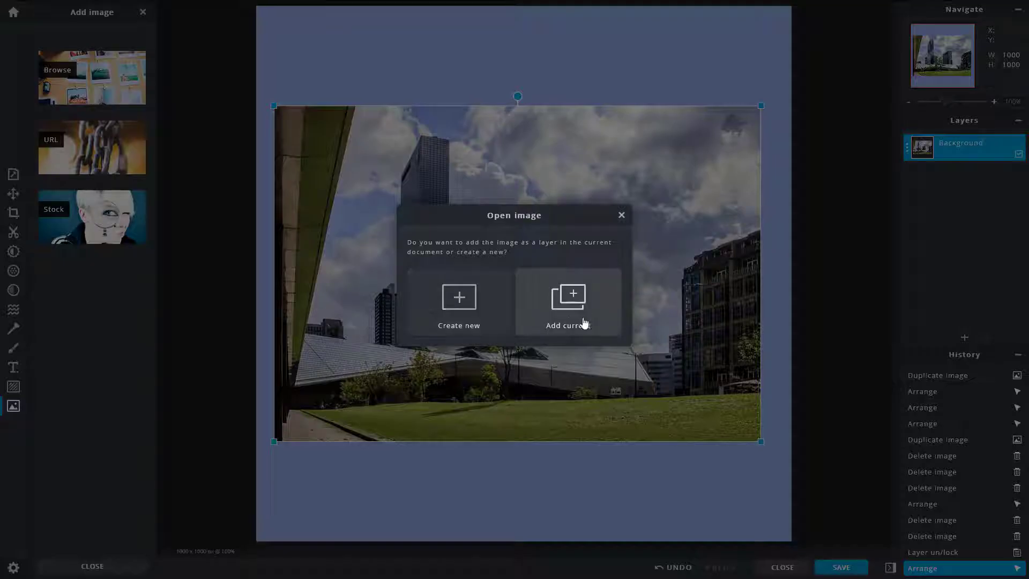
pyautogui.click(583, 301)
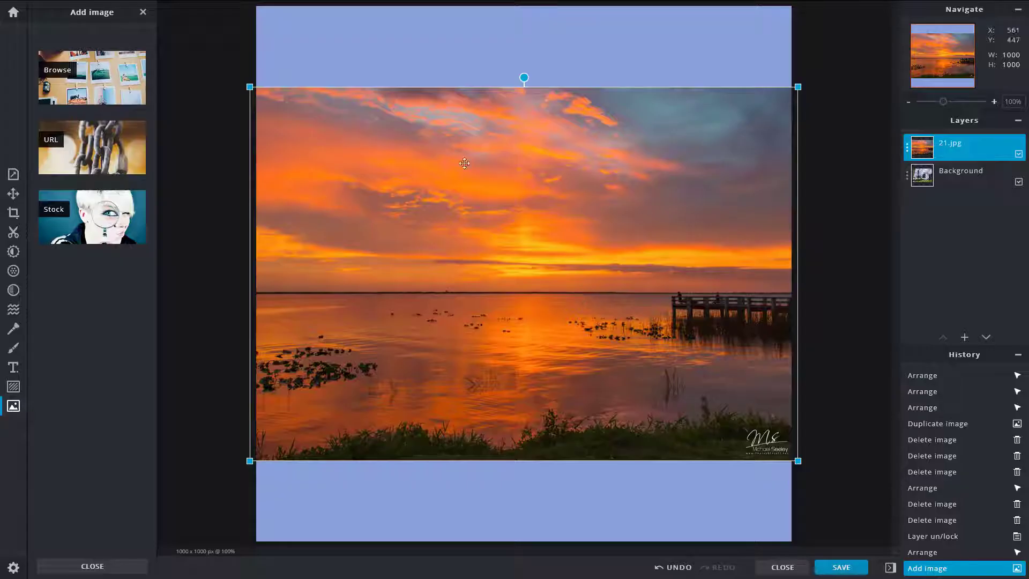
# Position the sunset and Background layers so the sunset covers the city's upper part.
pyautogui.moveTo(265, 98); pyautogui.dragTo(341, 65)
pyautogui.moveTo(392, 111); pyautogui.dragTo(394, 117)
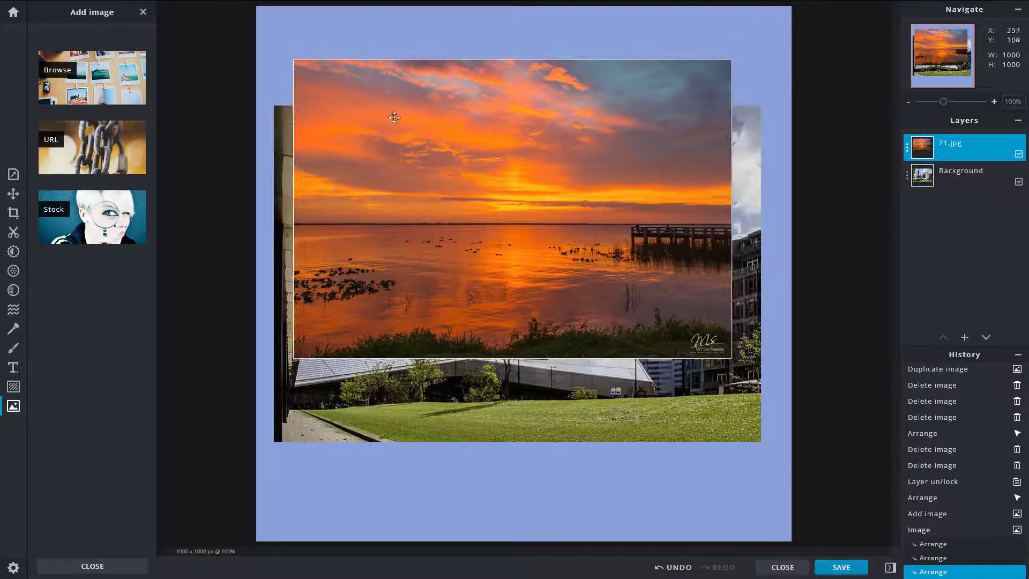
pyautogui.click(971, 174)
pyautogui.moveTo(706, 418)
pyautogui.mouseDown()
pyautogui.moveTo(690, 404)
pyautogui.moveTo(720, 410)
pyautogui.mouseUp()
pyautogui.moveTo(611, 74); pyautogui.dragTo(655, 74)
pyautogui.click(971, 174)
pyautogui.moveTo(534, 160); pyautogui.dragTo(520, 173)
pyautogui.moveTo(603, 104); pyautogui.dragTo(596, 86)
pyautogui.moveTo(529, 187); pyautogui.dragTo(538, 202)
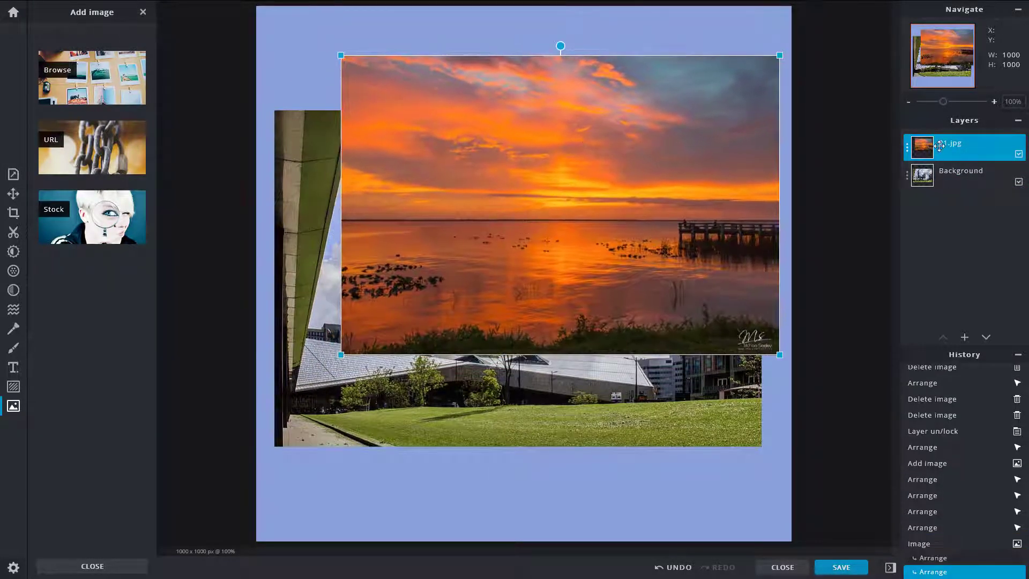
# With the Arrange tool, show the 21.jpg layer settings, keeping blend mode None and transparency 100.
pyautogui.click(14, 194)
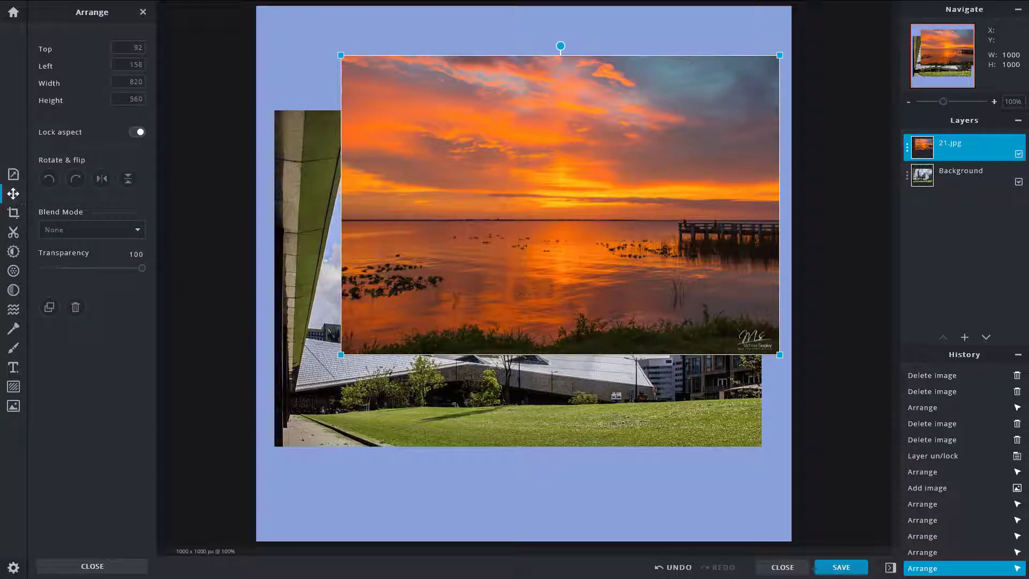
pyautogui.click(908, 153)
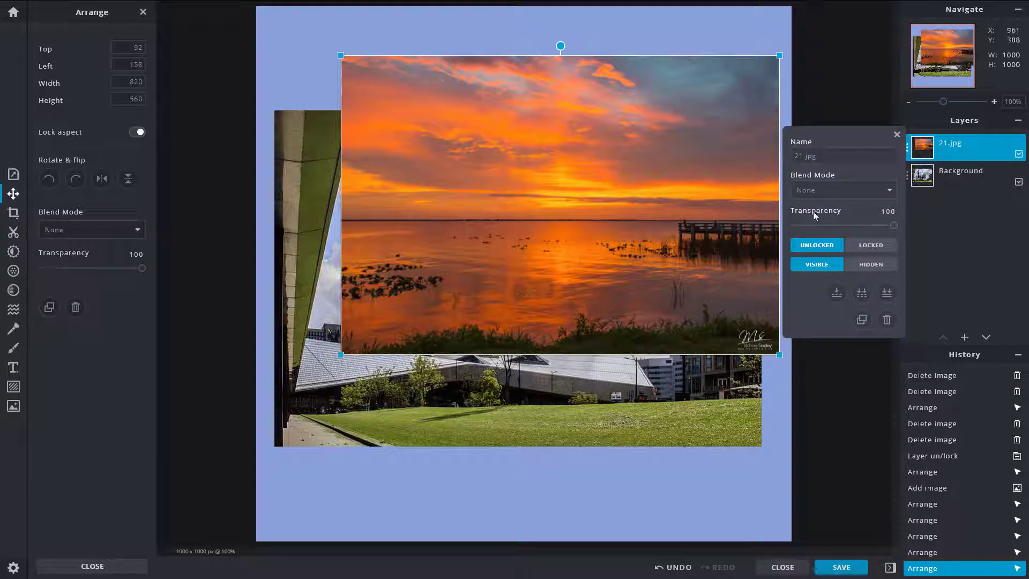
pyautogui.click(842, 193)
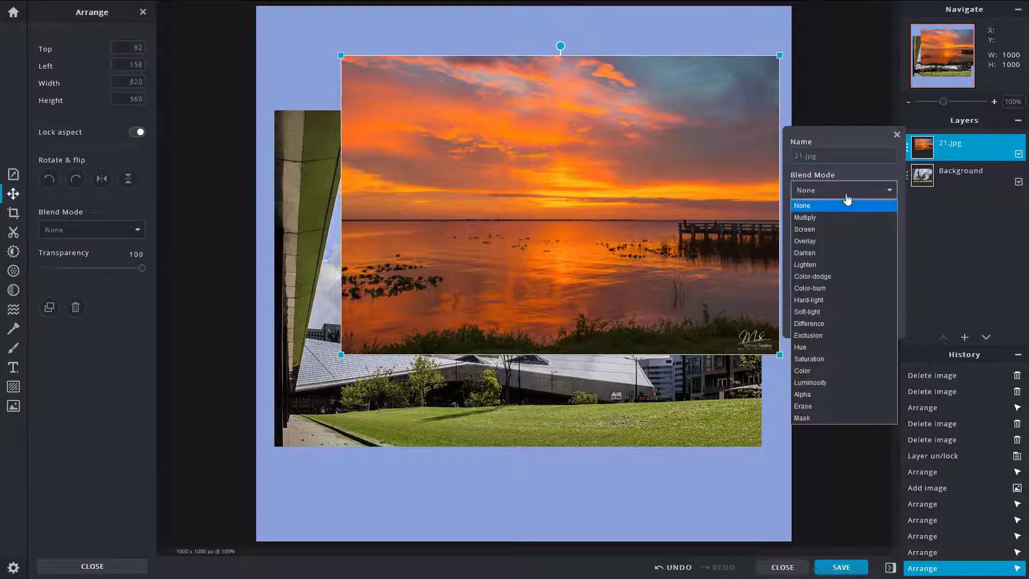
pyautogui.click(846, 199)
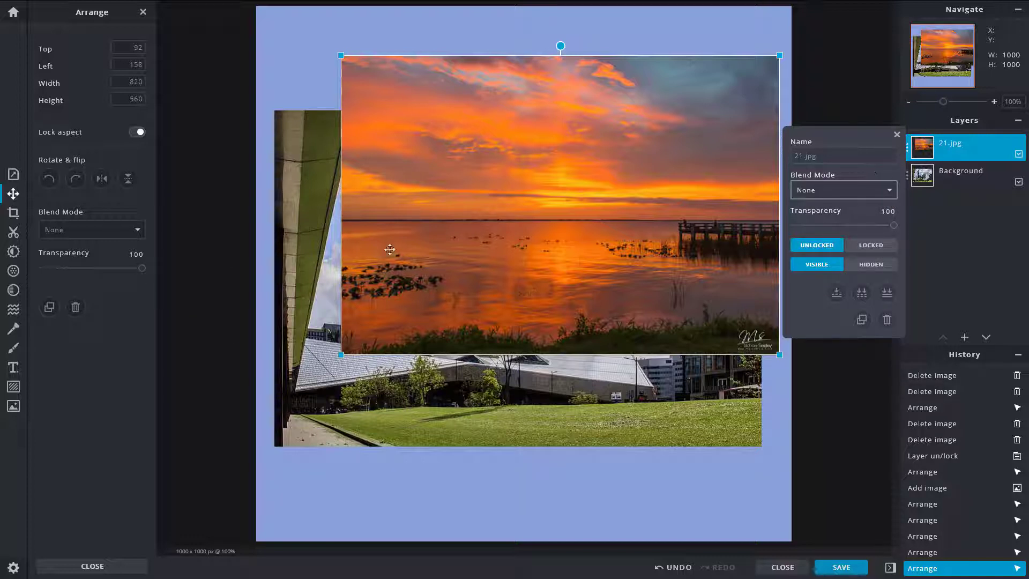
# Make the sunset semi-transparent, restore it above the city layer, and move it over the city.
pyautogui.moveTo(143, 274); pyautogui.dragTo(108, 269)
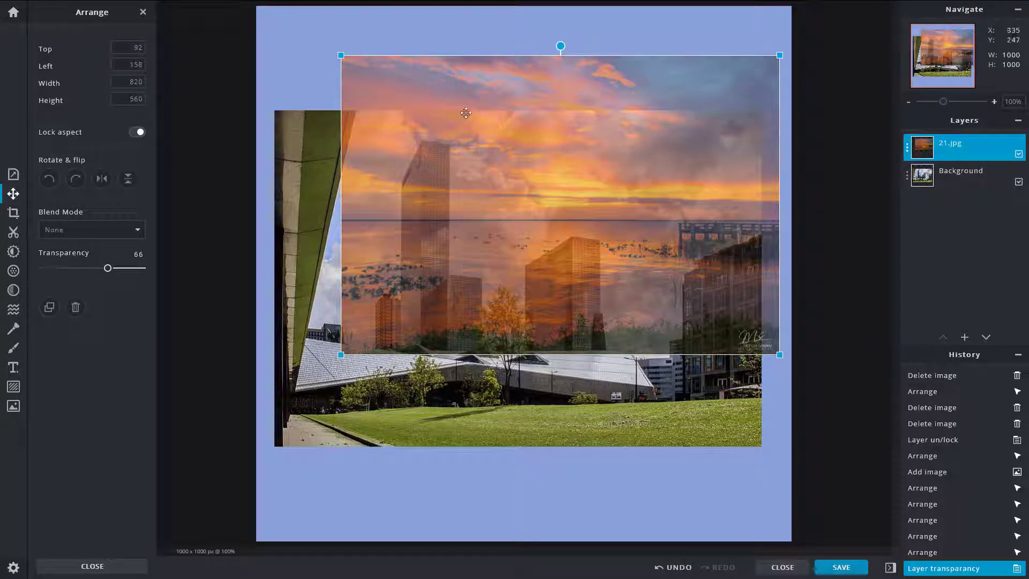
pyautogui.click(930, 172)
pyautogui.click(959, 147)
pyautogui.moveTo(988, 143); pyautogui.dragTo(944, 183)
pyautogui.click(945, 157)
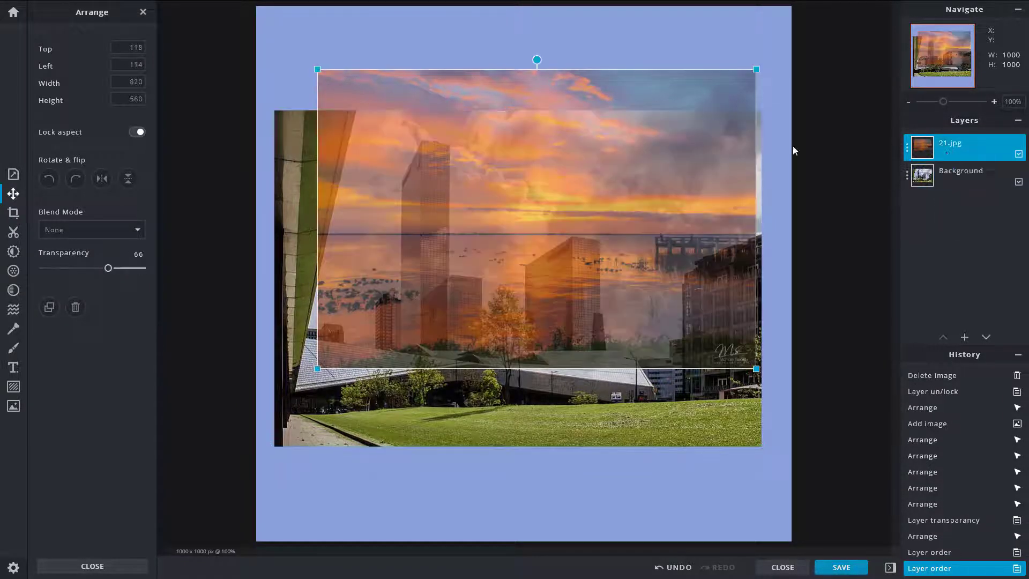
pyautogui.moveTo(705, 141); pyautogui.dragTo(583, 171)
# Fade the sunset and the Background layer, then return 21.jpg to transparency 100.
pyautogui.moveTo(103, 271); pyautogui.dragTo(68, 275)
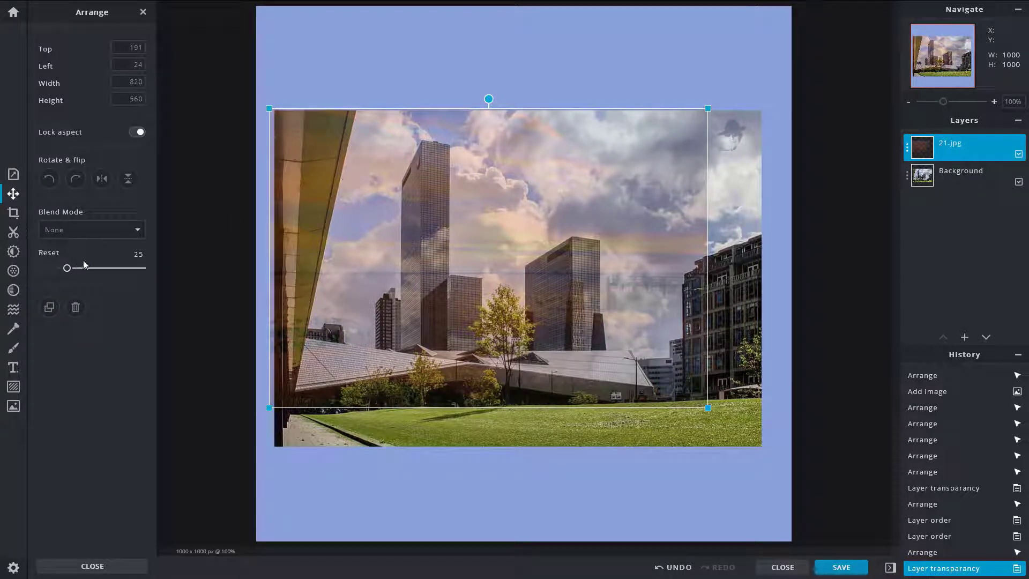
pyautogui.moveTo(68, 269)
pyautogui.mouseDown()
pyautogui.moveTo(37, 269)
pyautogui.moveTo(132, 269)
pyautogui.moveTo(72, 269)
pyautogui.mouseUp()
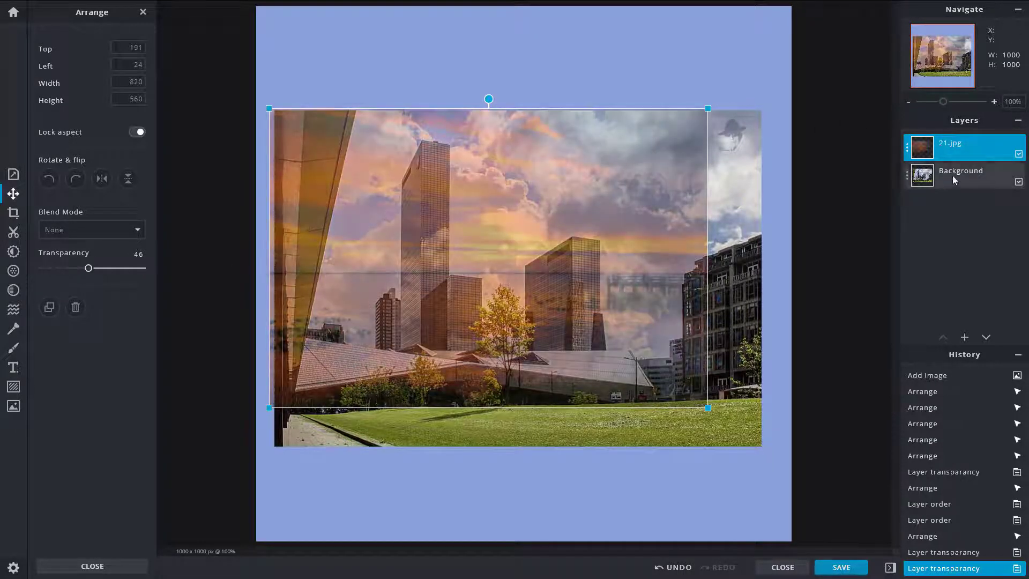
pyautogui.click(952, 175)
pyautogui.moveTo(132, 274); pyautogui.dragTo(86, 272)
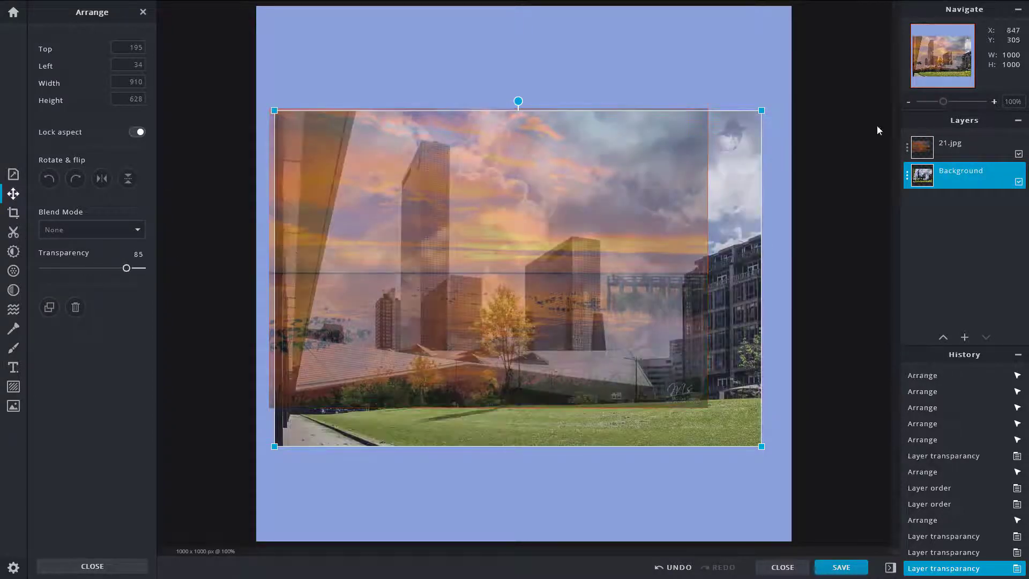
pyautogui.click(943, 142)
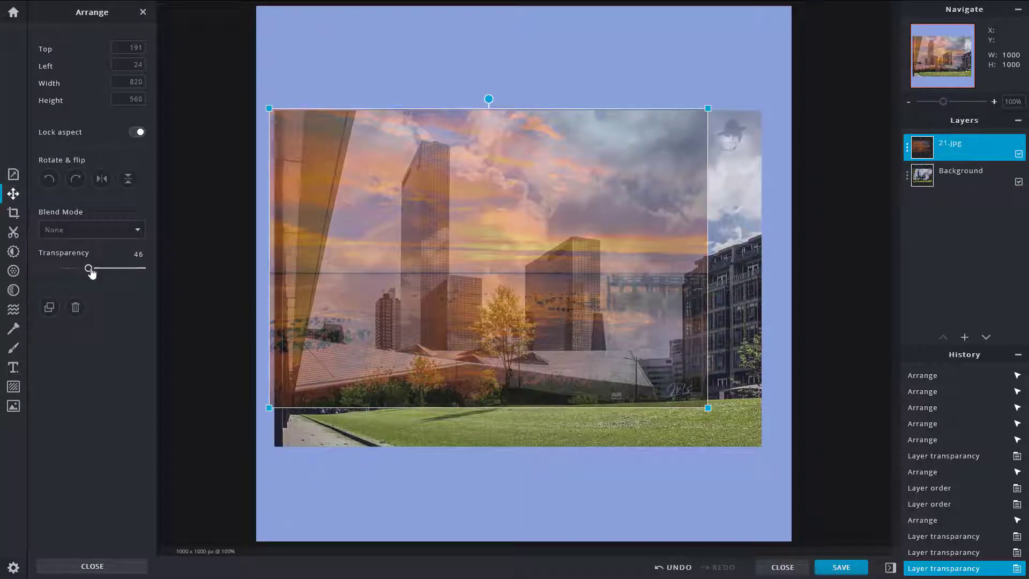
pyautogui.moveTo(99, 273); pyautogui.dragTo(200, 282)
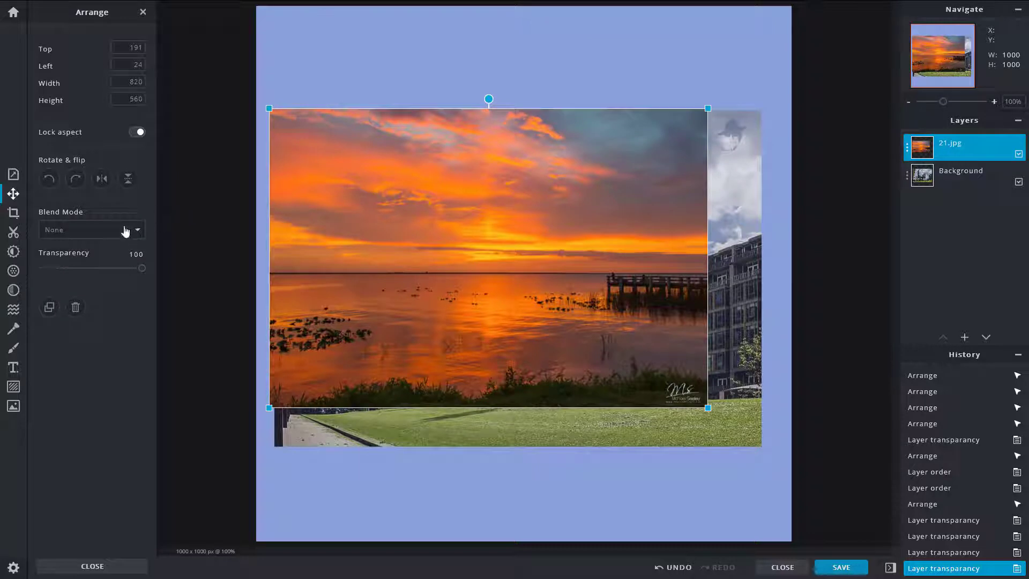
# Set the 21.jpg layer's blend mode to Multiply at full opacity.
pyautogui.click(906, 147)
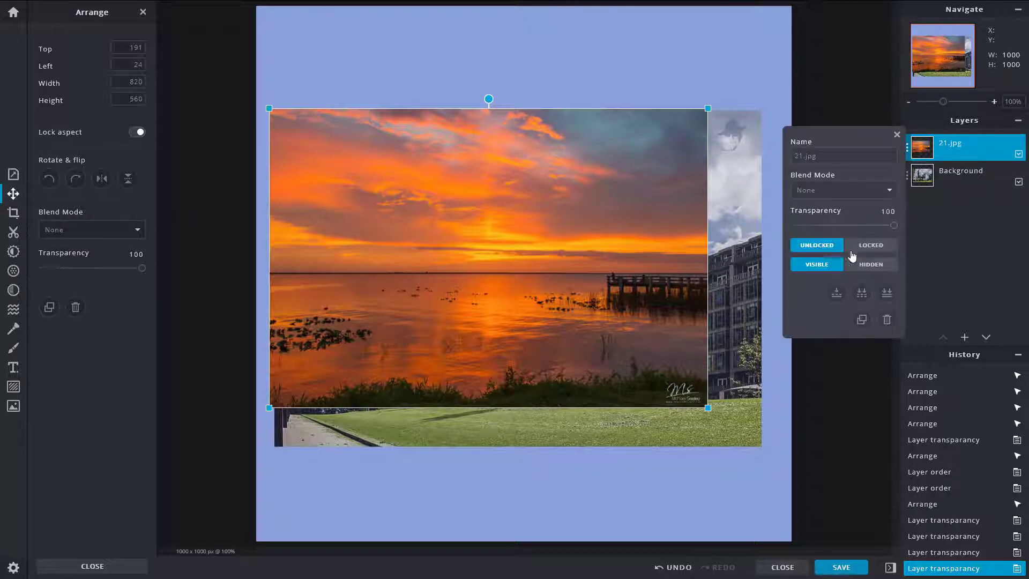
pyautogui.moveTo(892, 225)
pyautogui.mouseDown()
pyautogui.moveTo(831, 224)
pyautogui.moveTo(915, 230)
pyautogui.moveTo(870, 223)
pyautogui.moveTo(898, 224)
pyautogui.mouseUp()
pyautogui.click(891, 191)
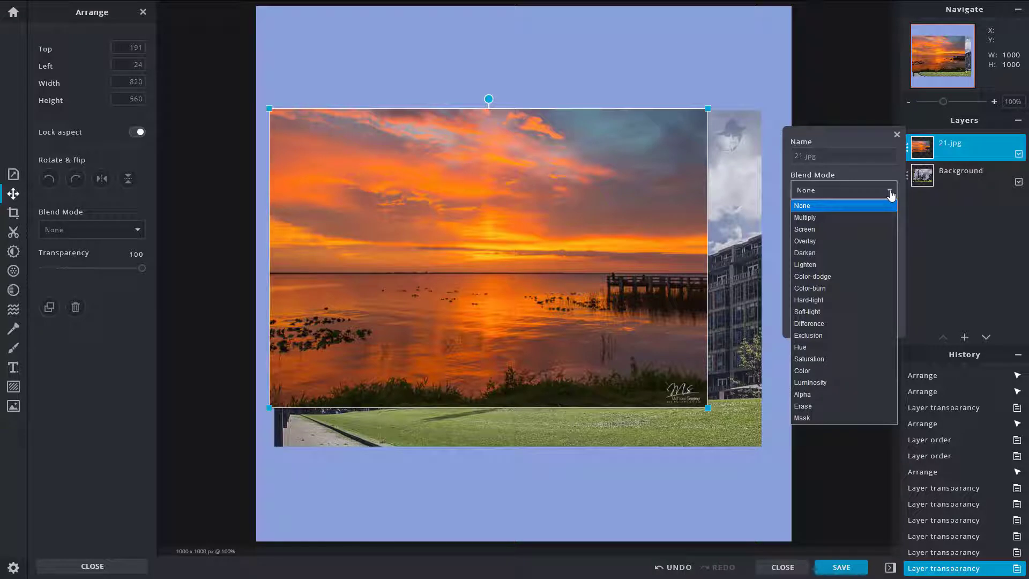
pyautogui.click(851, 217)
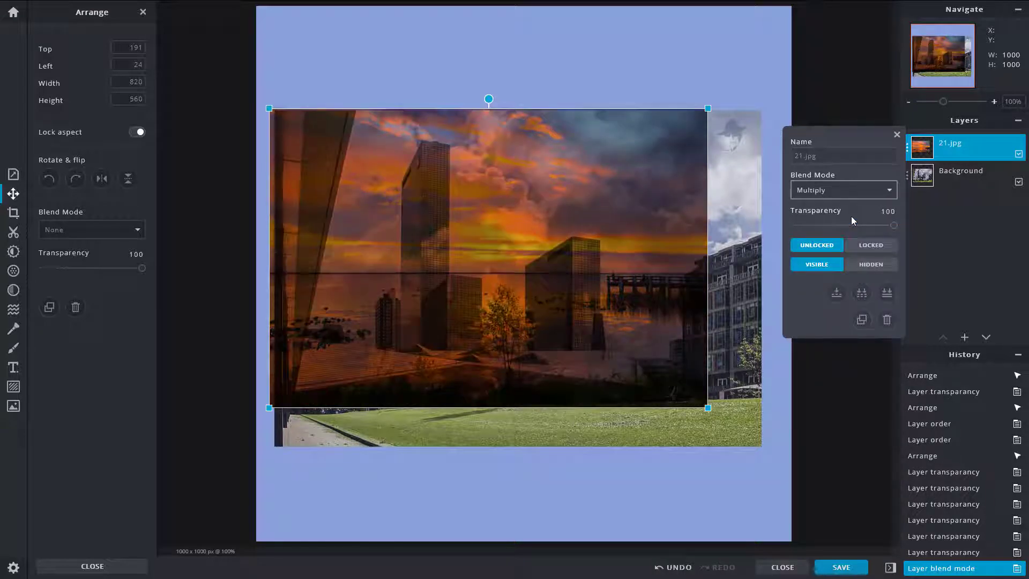
pyautogui.click(633, 181)
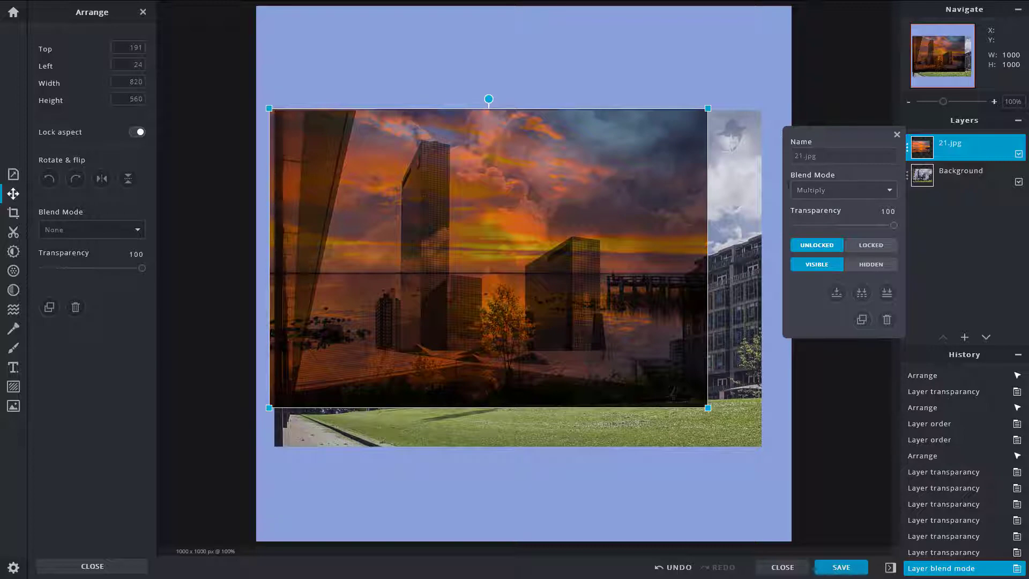
# Move the multiplied sunset over the skyline to top 189, left 125.
pyautogui.moveTo(578, 189); pyautogui.dragTo(588, 125)
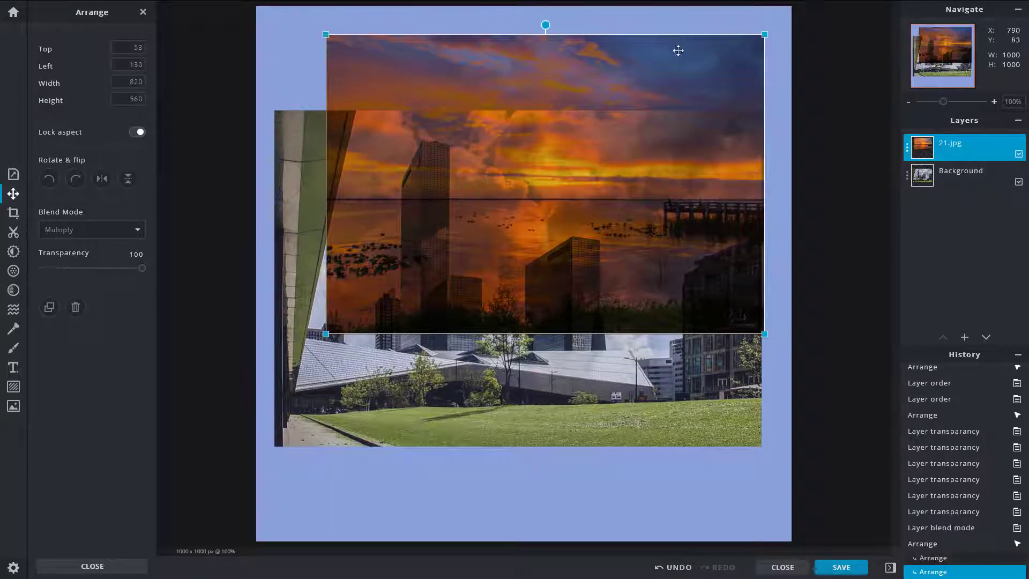
pyautogui.moveTo(670, 55); pyautogui.dragTo(643, 50)
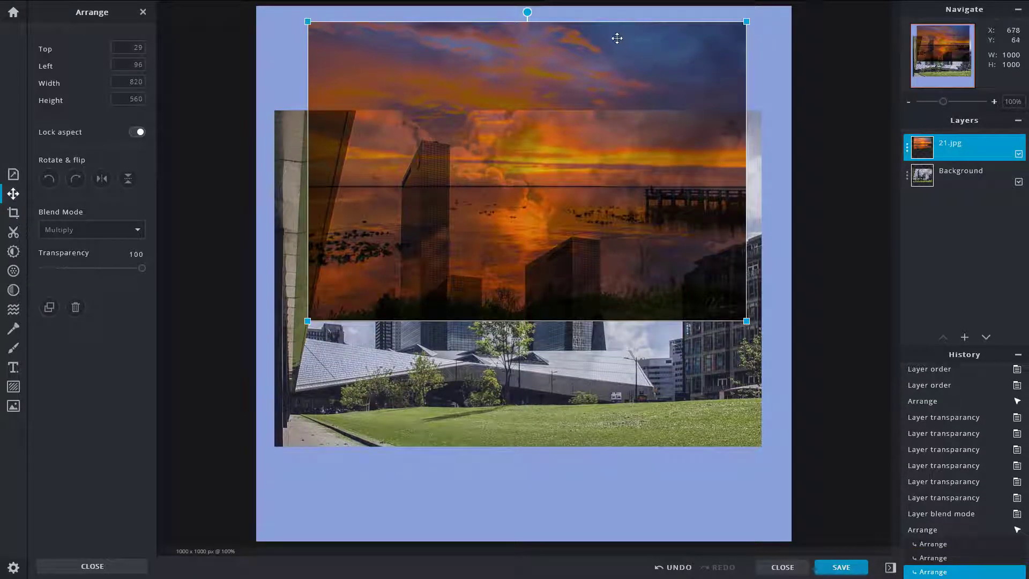
pyautogui.moveTo(538, 270); pyautogui.dragTo(525, 297)
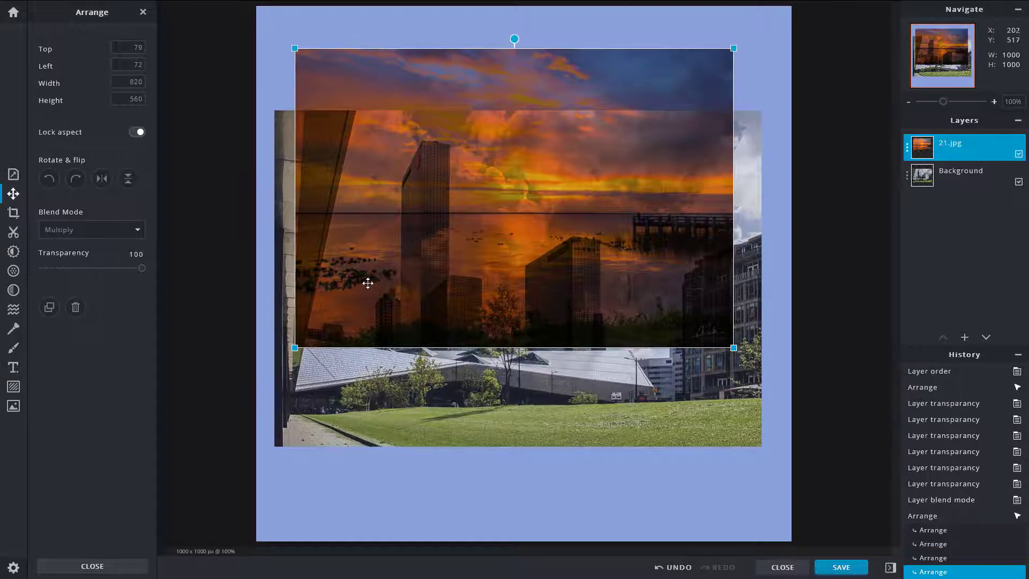
pyautogui.moveTo(374, 282); pyautogui.dragTo(377, 363)
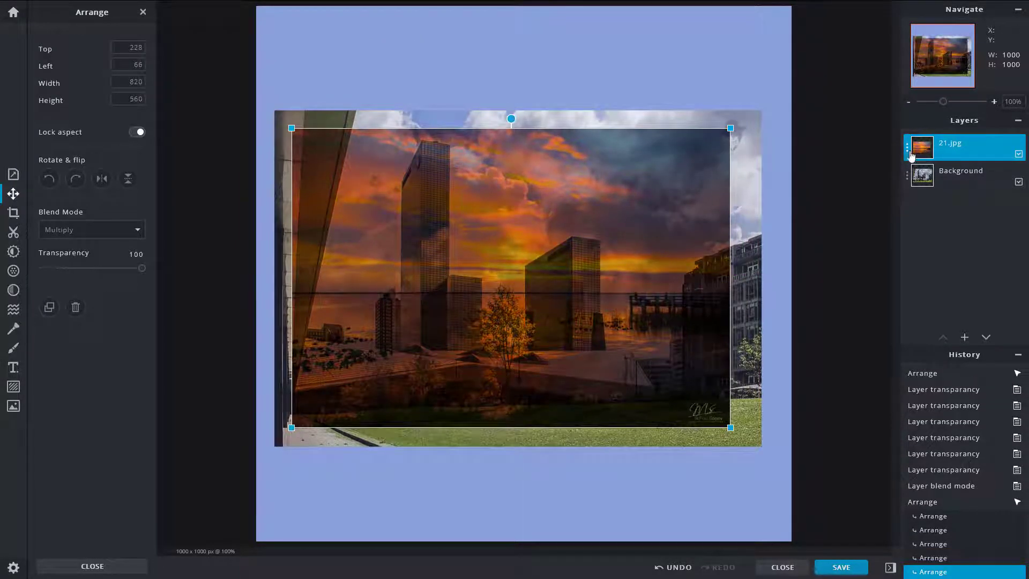
pyautogui.moveTo(613, 182); pyautogui.dragTo(651, 163)
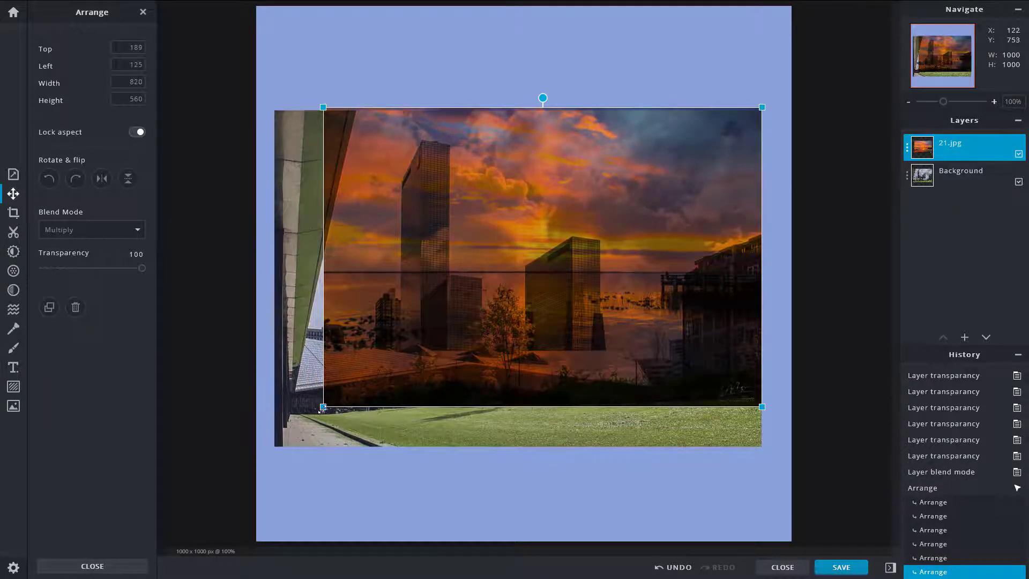
# Enlarge the sunset layer from its corner and switch its blend mode to Screen.
pyautogui.moveTo(318, 419); pyautogui.dragTo(262, 457)
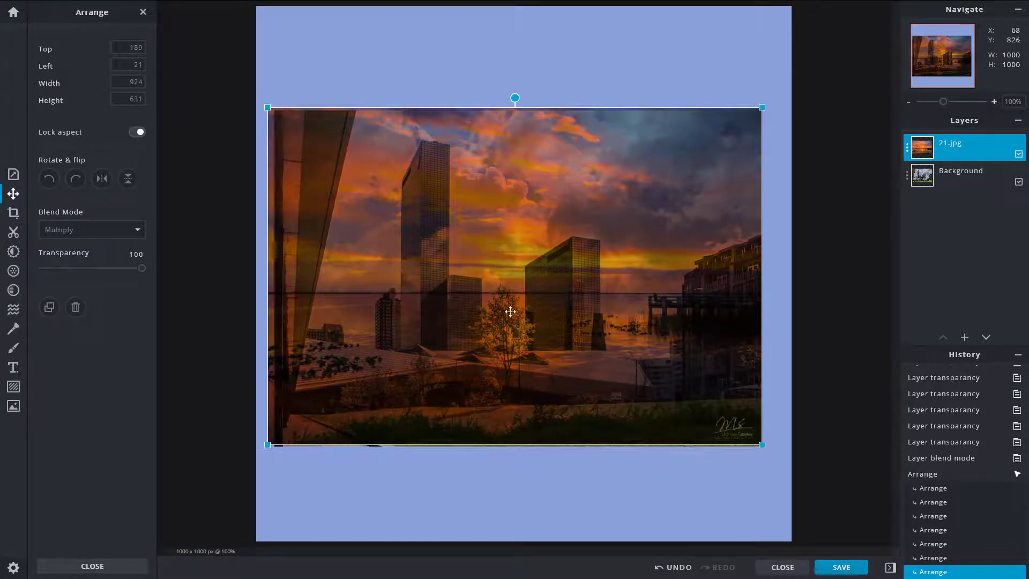
pyautogui.click(134, 231)
pyautogui.click(60, 271)
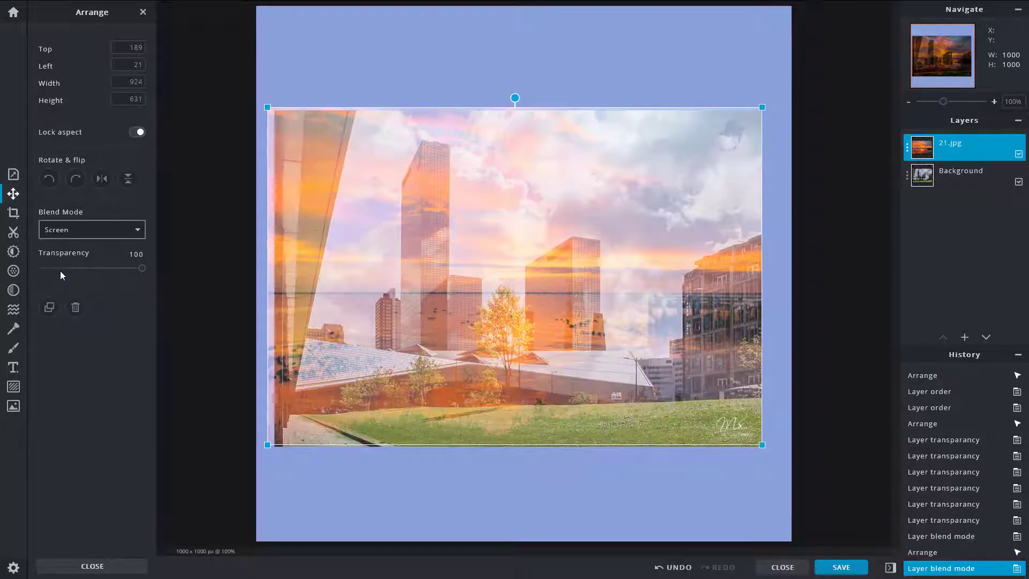
# Move the Screen-blended sunset around and back to the centre, at top 197, left 31.
pyautogui.moveTo(569, 221); pyautogui.dragTo(669, 106)
pyautogui.moveTo(515, 115); pyautogui.dragTo(477, 80)
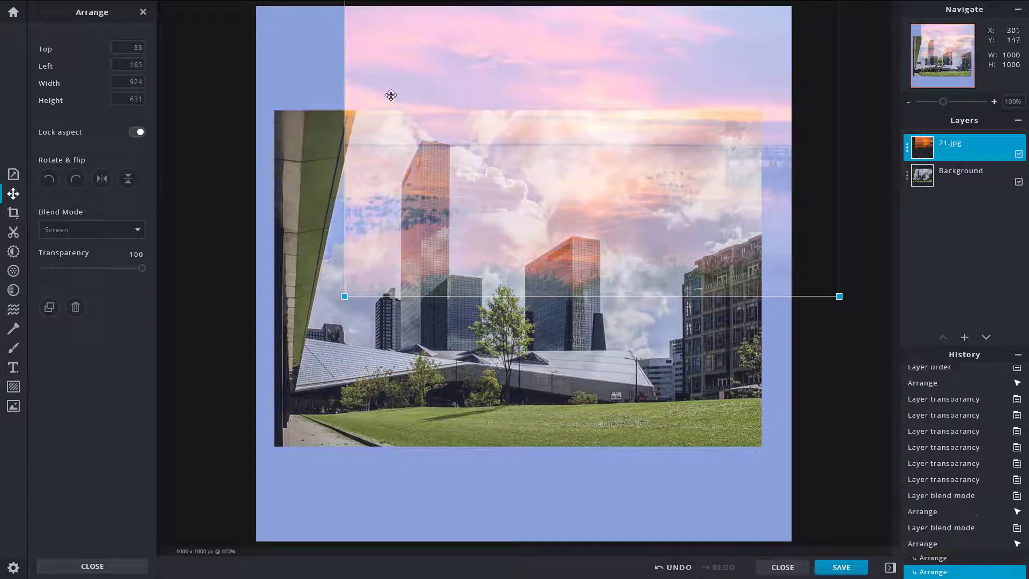
pyautogui.moveTo(393, 79); pyautogui.dragTo(271, 106)
pyautogui.moveTo(440, 105); pyautogui.dragTo(519, 213)
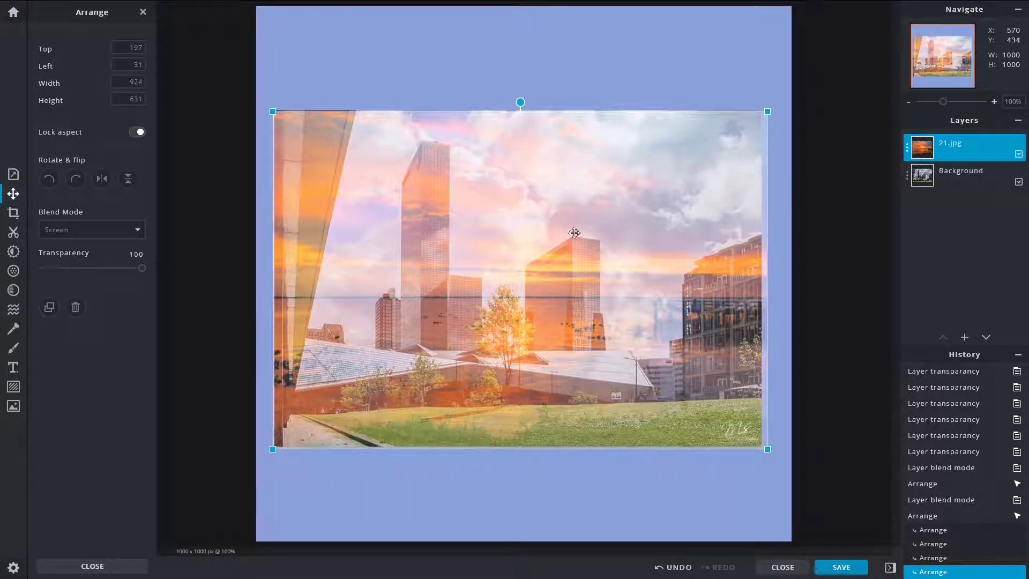
# Switch the sunset layer to Overlay and reposition it on the canvas.
pyautogui.click(140, 232)
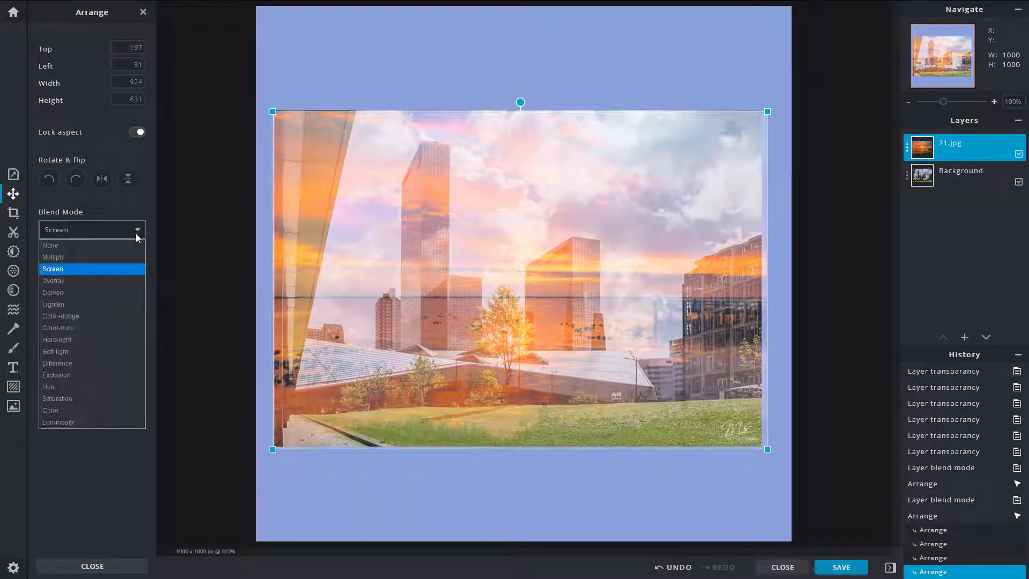
pyautogui.click(110, 281)
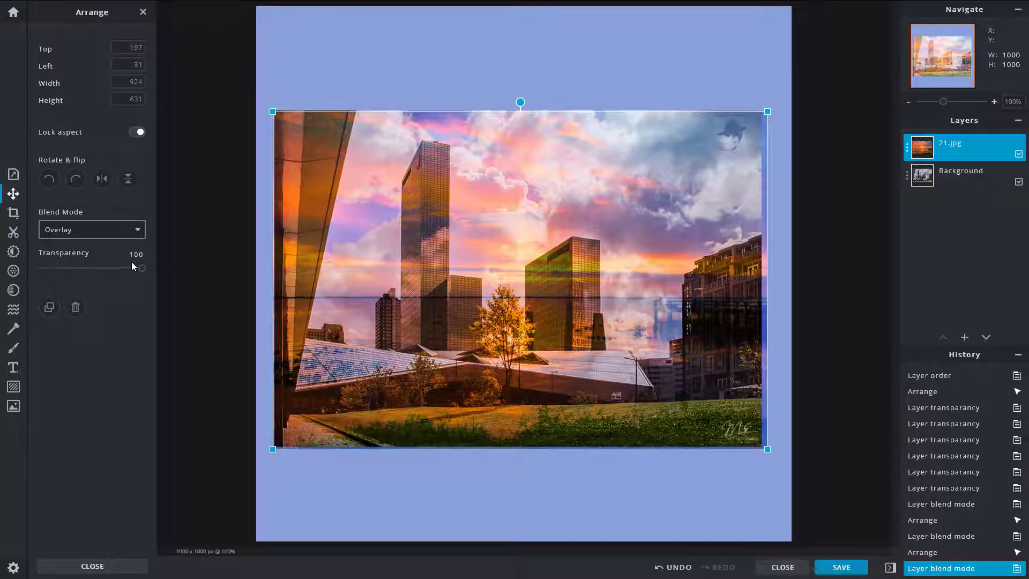
pyautogui.moveTo(455, 182); pyautogui.dragTo(526, 180)
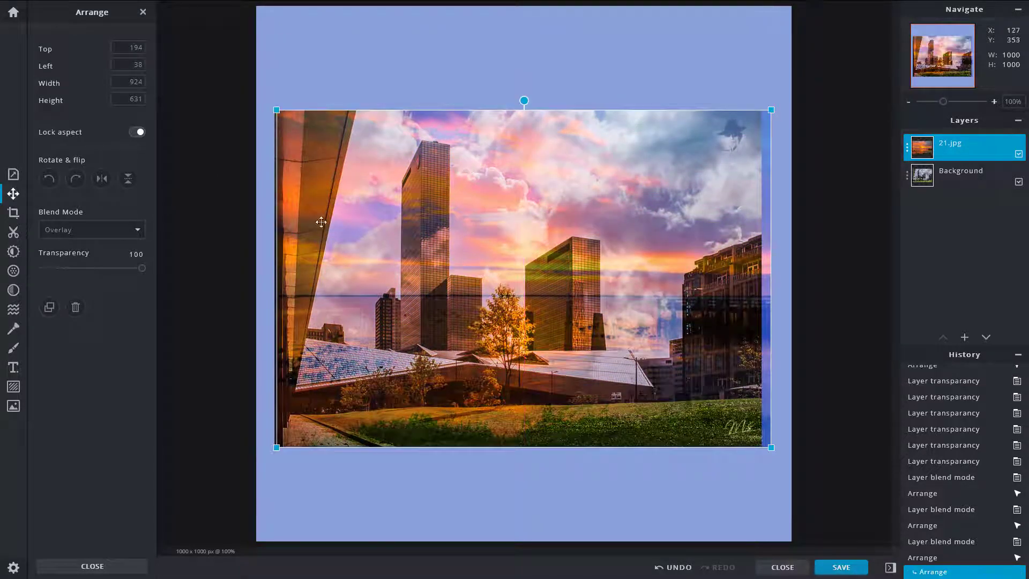
# Switch the sunset layer to Darken, nudge it, and adjust its Transparency slider.
pyautogui.click(126, 236)
pyautogui.click(72, 290)
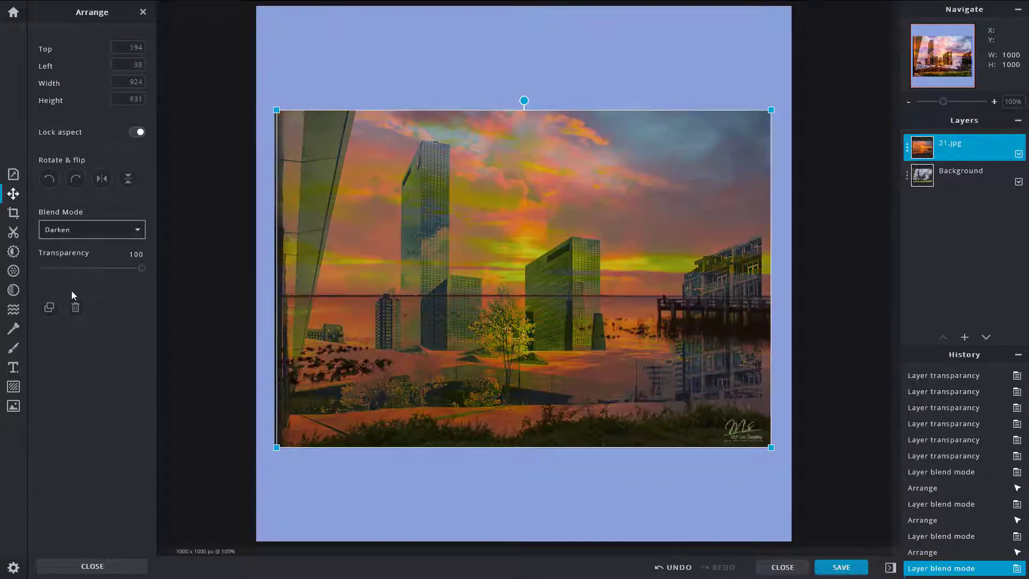
pyautogui.moveTo(431, 180)
pyautogui.mouseDown()
pyautogui.moveTo(413, 241)
pyautogui.moveTo(449, 162)
pyautogui.moveTo(452, 106)
pyautogui.moveTo(314, 87)
pyautogui.moveTo(526, 76)
pyautogui.moveTo(416, 186)
pyautogui.moveTo(487, 133)
pyautogui.moveTo(387, 92)
pyautogui.moveTo(443, 168)
pyautogui.moveTo(513, 202)
pyautogui.moveTo(418, 172)
pyautogui.moveTo(428, 172)
pyautogui.mouseUp()
pyautogui.moveTo(141, 272)
pyautogui.mouseDown()
pyautogui.moveTo(64, 271)
pyautogui.moveTo(155, 273)
pyautogui.mouseUp()
# Switch the sunset layer to Lighten, move it, and keep it at full opacity.
pyautogui.click(133, 232)
pyautogui.click(82, 305)
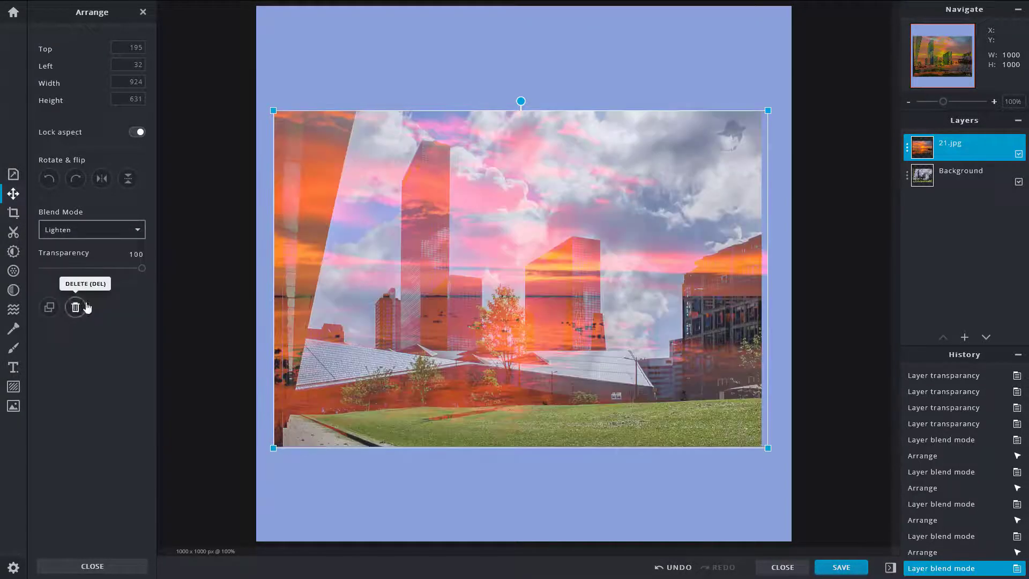
pyautogui.moveTo(452, 198); pyautogui.dragTo(500, 217)
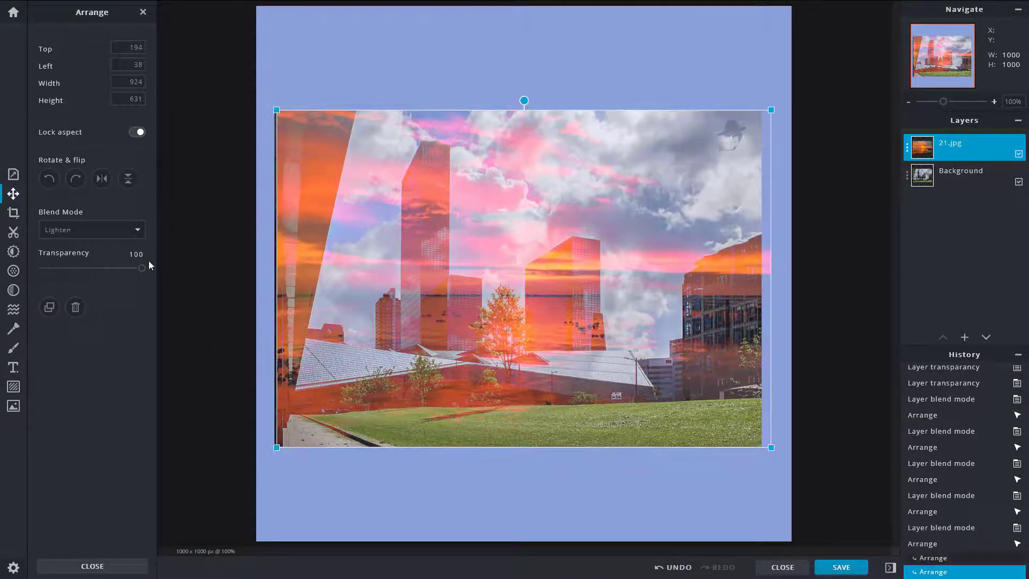
pyautogui.moveTo(144, 267)
pyautogui.mouseDown()
pyautogui.moveTo(103, 269)
pyautogui.moveTo(139, 268)
pyautogui.mouseUp()
# Cycle the sunset layer through Color-dodge, Color-burn, Hard-light, Soft-light and Difference.
pyautogui.click(128, 232)
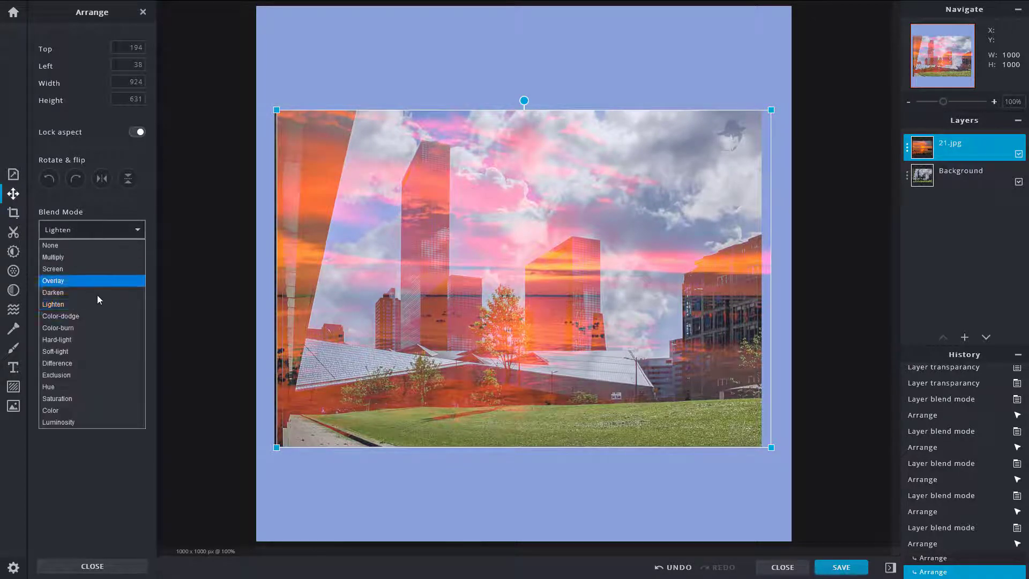
pyautogui.click(89, 316)
pyautogui.click(132, 230)
pyautogui.click(89, 322)
pyautogui.click(121, 230)
pyautogui.click(91, 339)
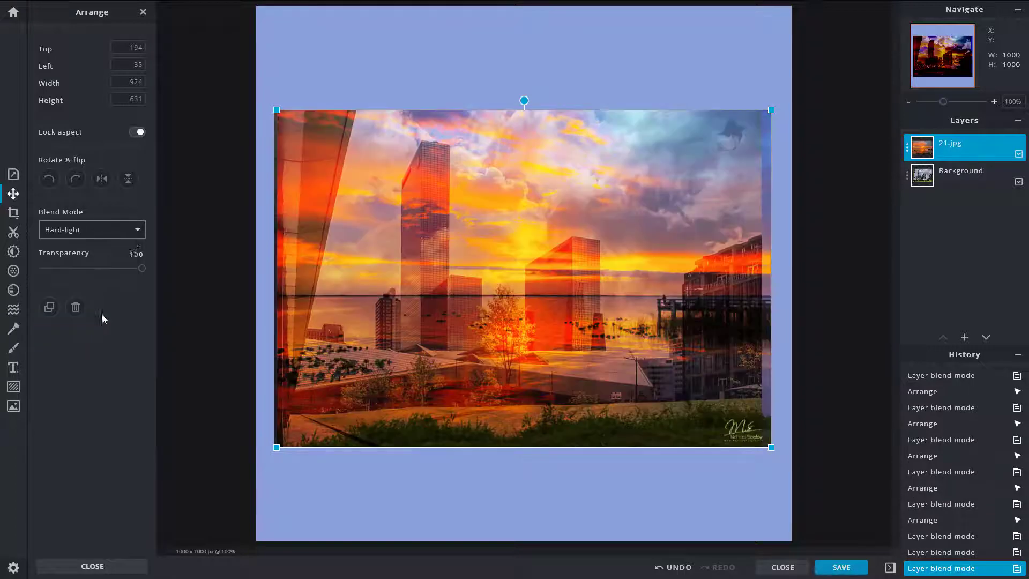
pyautogui.click(127, 231)
pyautogui.click(92, 351)
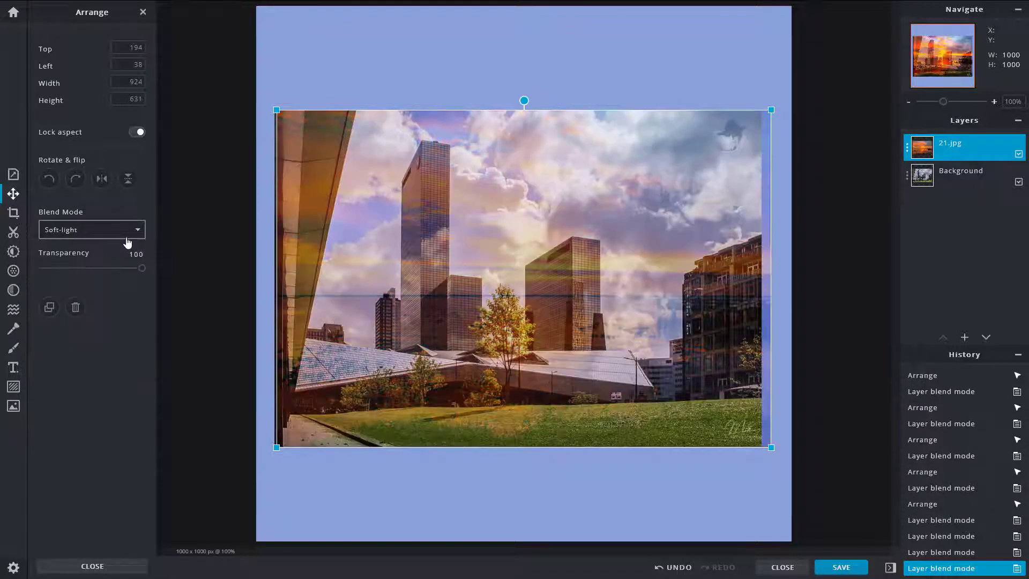
pyautogui.click(126, 234)
pyautogui.click(86, 363)
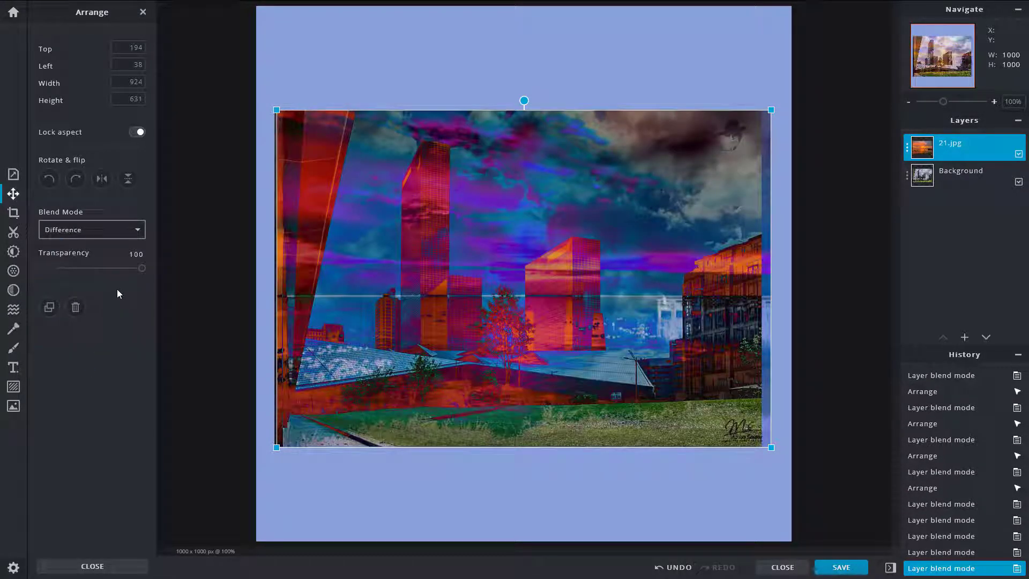
# Nudge the layer, then try Exclusion, Hue with lowered opacity, and Saturation.
pyautogui.moveTo(467, 245)
pyautogui.mouseDown()
pyautogui.moveTo(441, 277)
pyautogui.moveTo(465, 242)
pyautogui.mouseUp()
pyautogui.click(114, 230)
pyautogui.click(53, 375)
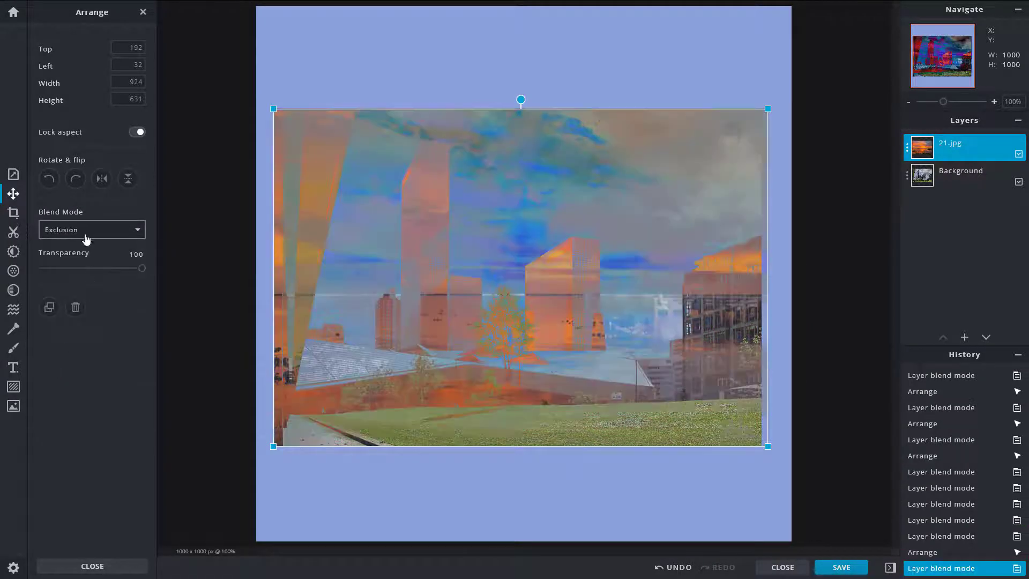
pyautogui.click(86, 230)
pyautogui.click(70, 389)
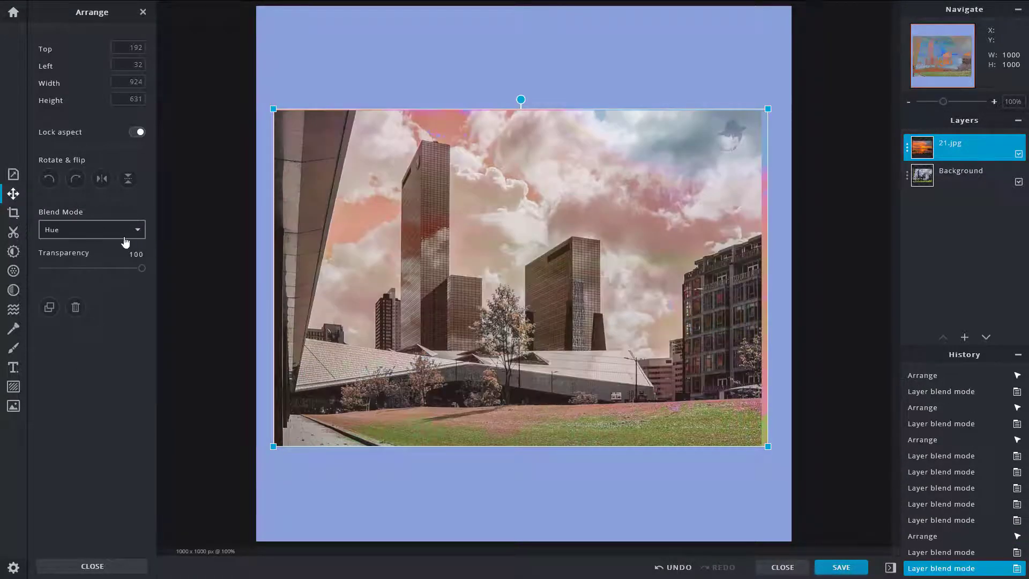
pyautogui.moveTo(127, 271); pyautogui.dragTo(105, 268)
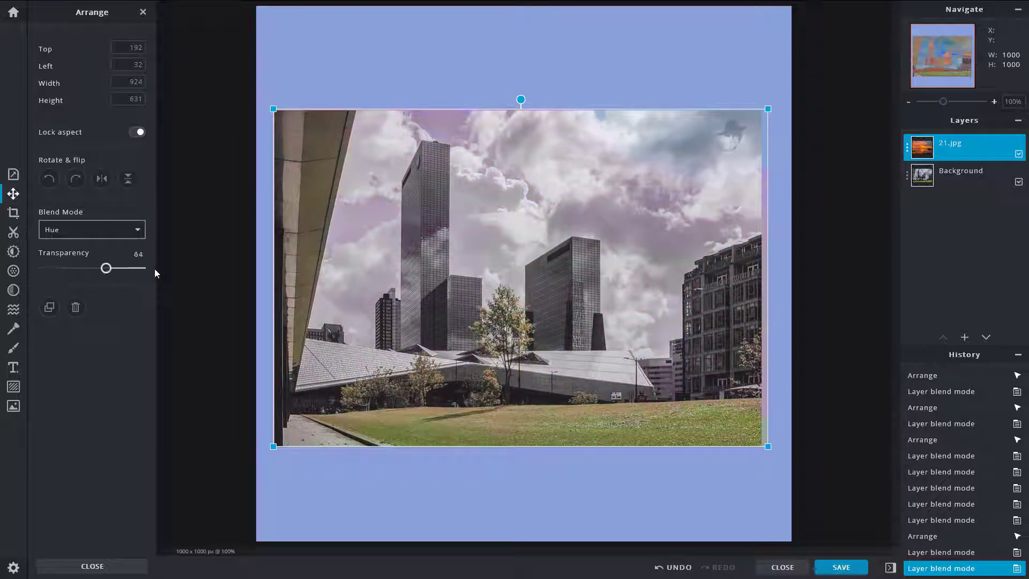
pyautogui.click(103, 224)
pyautogui.click(64, 400)
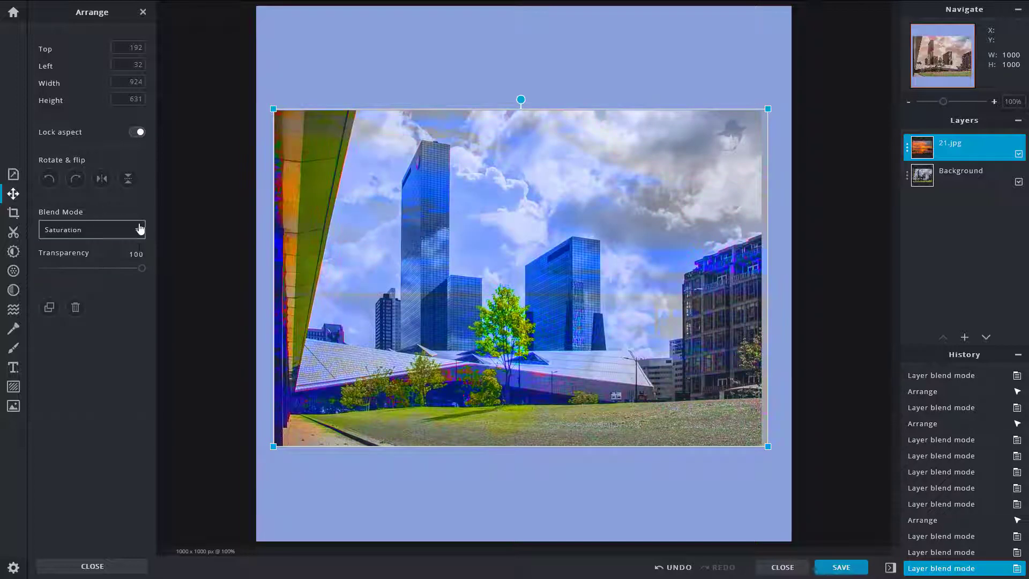
pyautogui.click(139, 227)
# Apply Color, then Luminosity, to the sunset layer and move it up-left over the city.
pyautogui.click(91, 411)
pyautogui.click(124, 231)
pyautogui.click(88, 422)
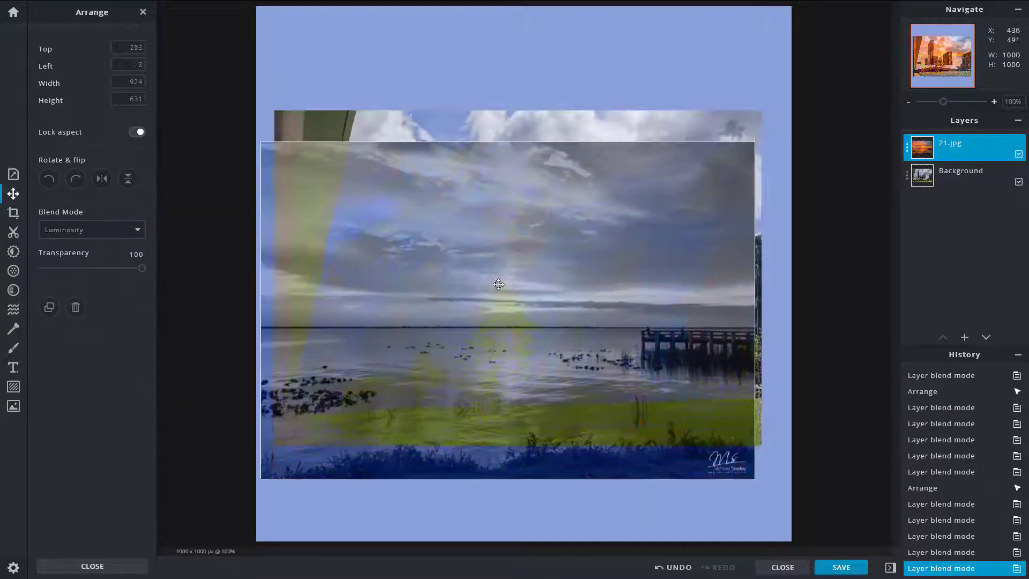
pyautogui.moveTo(504, 286); pyautogui.dragTo(457, 200)
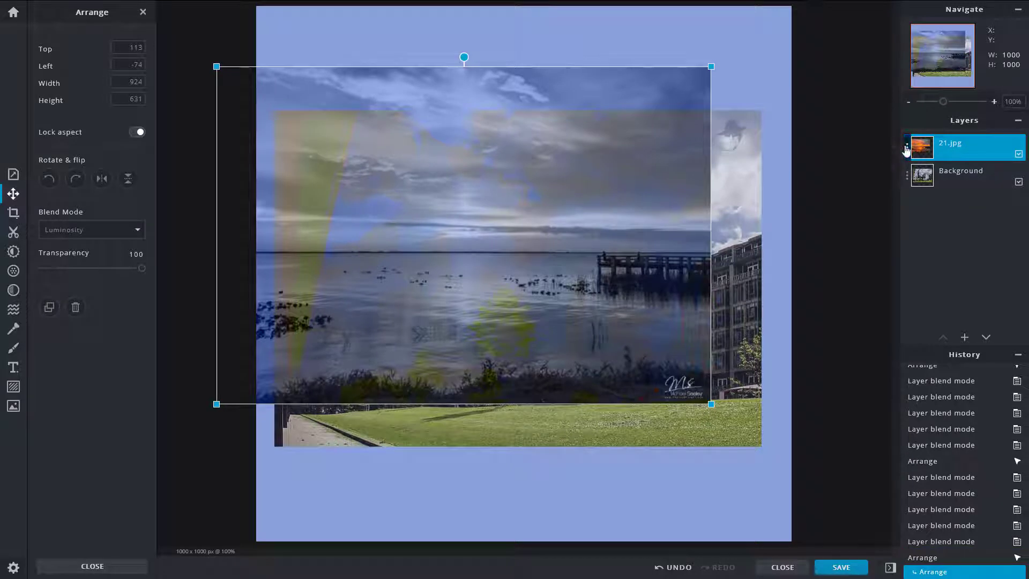
# Set the 21.jpg layer to HIDDEN and select the Background layer.
pyautogui.click(906, 148)
pyautogui.click(870, 265)
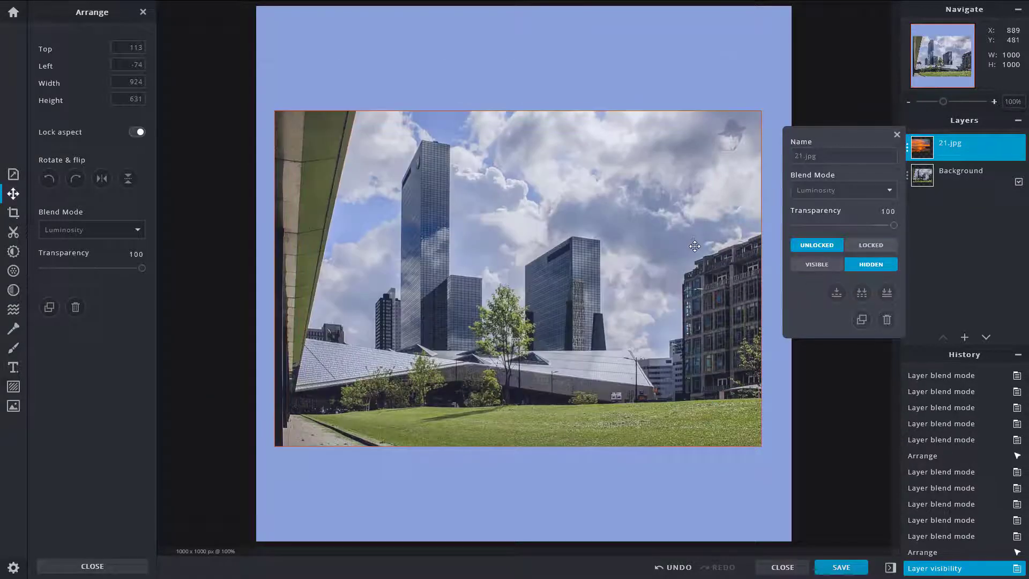
pyautogui.click(965, 181)
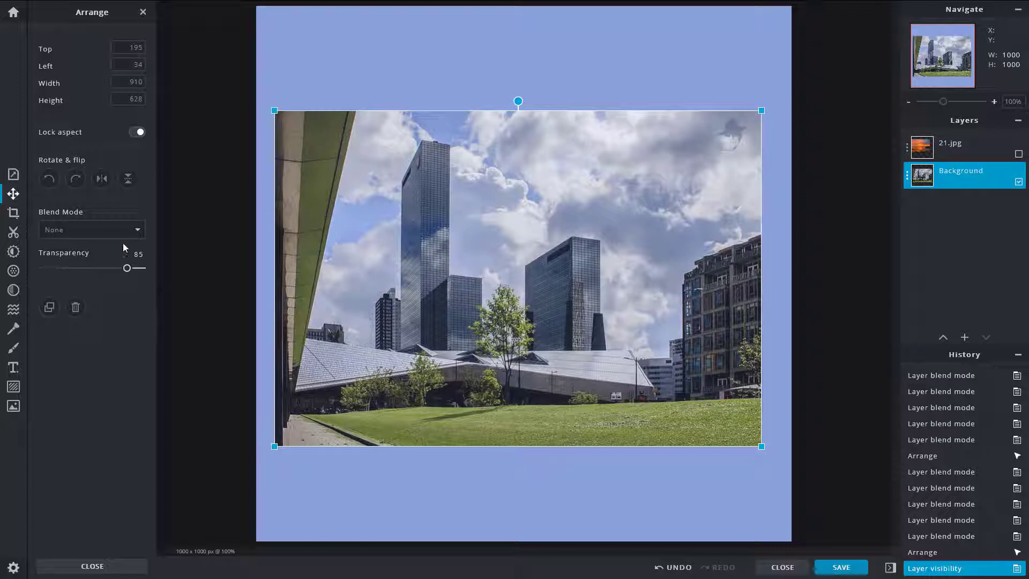
# Blend the Background layer in Darken, then switch it to Screen.
pyautogui.click(122, 236)
pyautogui.click(97, 292)
pyautogui.click(115, 236)
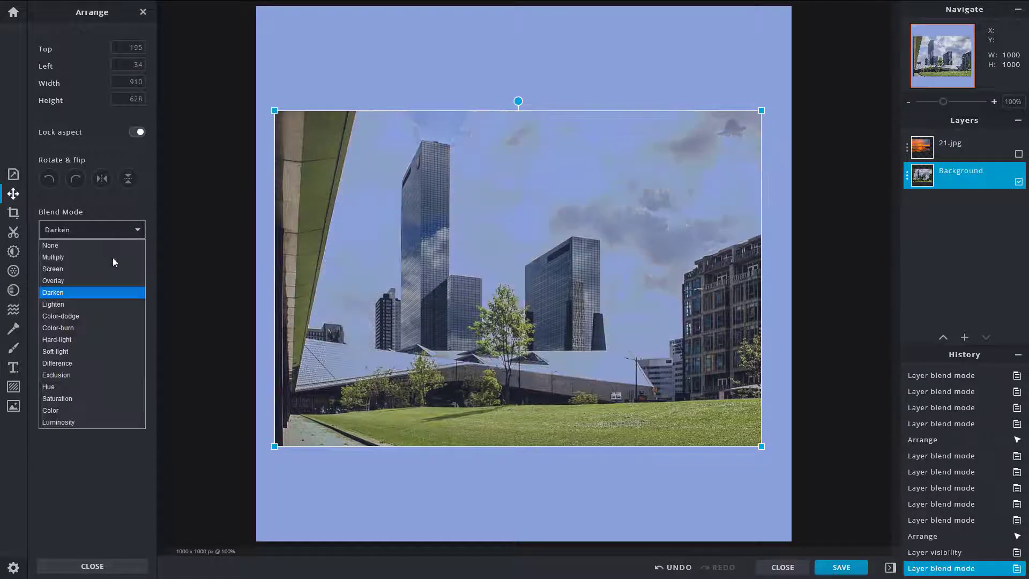
pyautogui.click(107, 272)
pyautogui.click(129, 231)
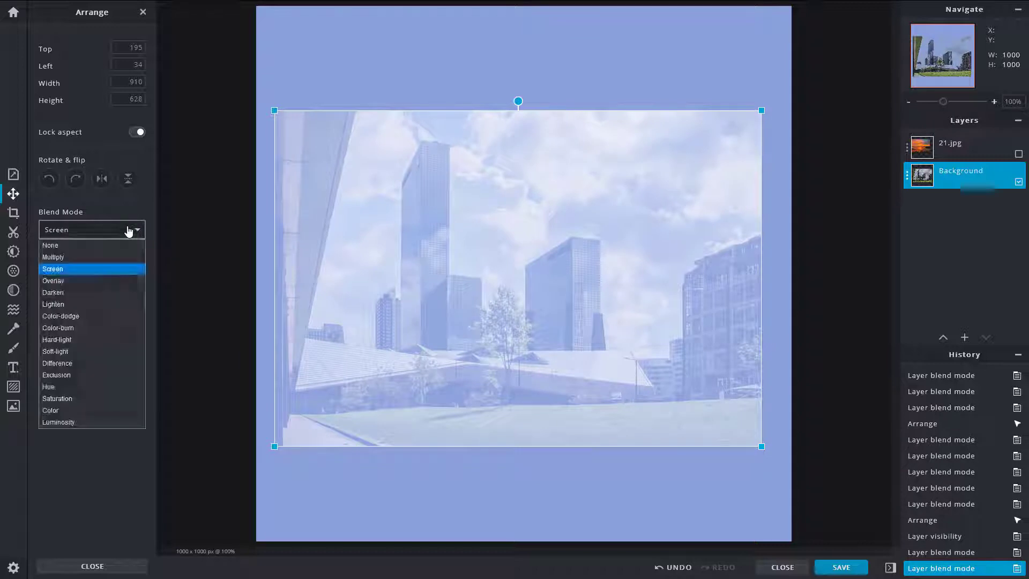
# Enlarge the city layer to 947×654 at opacity 100 and place it at top 159, left 43.
pyautogui.moveTo(514, 247); pyautogui.dragTo(504, 215)
pyautogui.moveTo(750, 419); pyautogui.dragTo(770, 434)
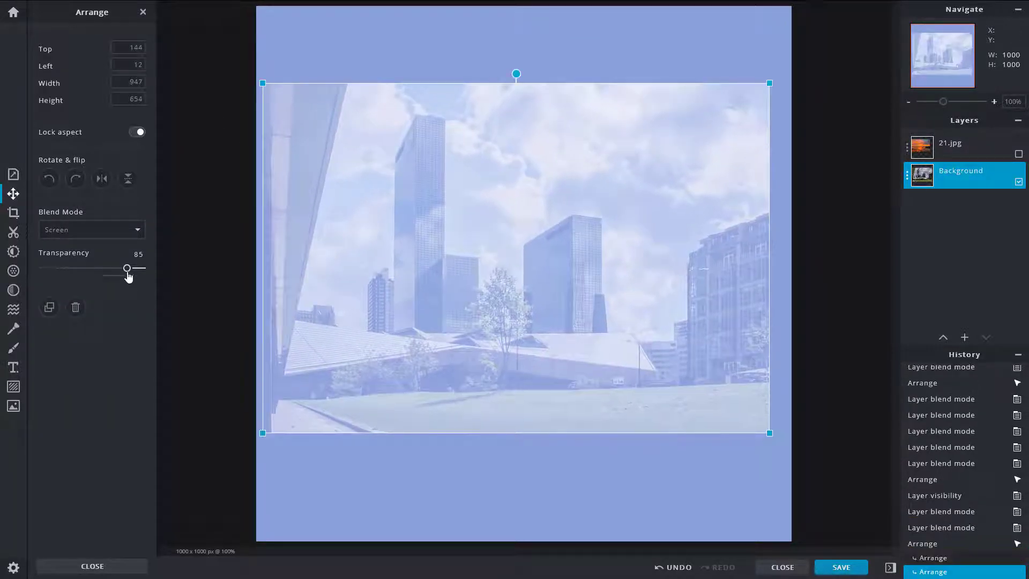
pyautogui.moveTo(127, 272); pyautogui.dragTo(233, 257)
pyautogui.moveTo(563, 231); pyautogui.dragTo(541, 252)
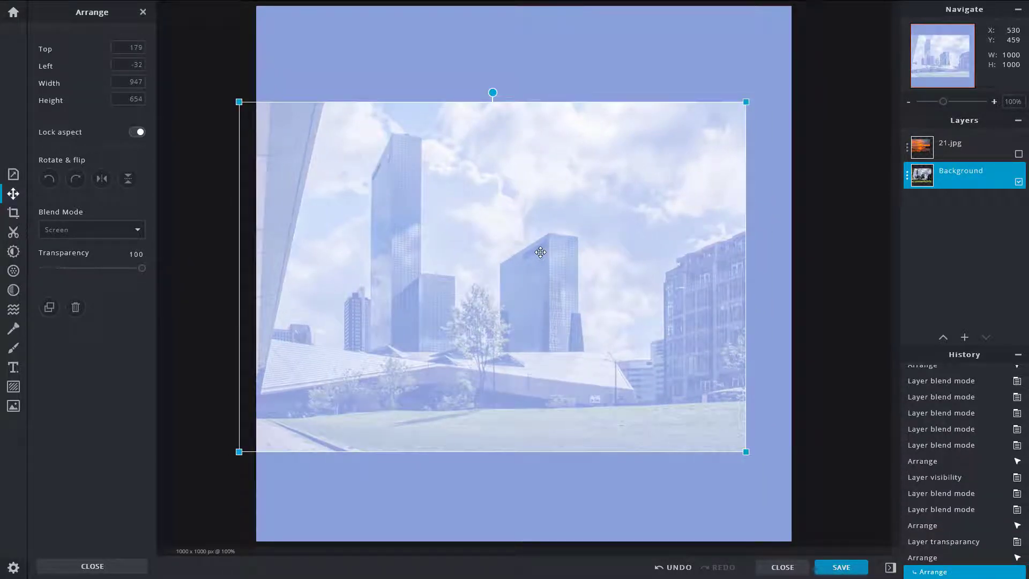
pyautogui.moveTo(540, 252); pyautogui.dragTo(589, 235)
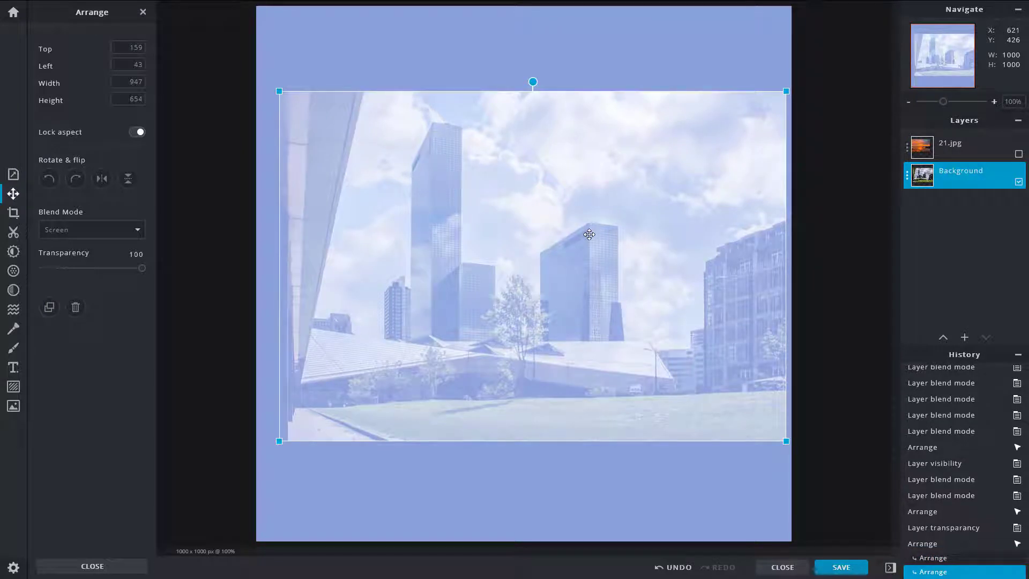